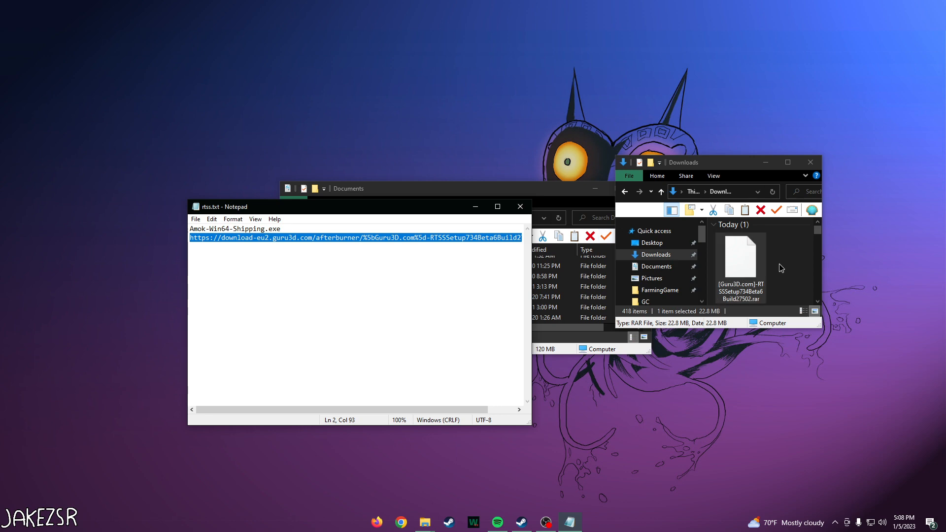
Step: View the contents of the downloaded RTSSSetup734Beta6Build27502 archive in 7-Zip, and close the archive
right_click(749, 258)
mouse_move(774, 311)
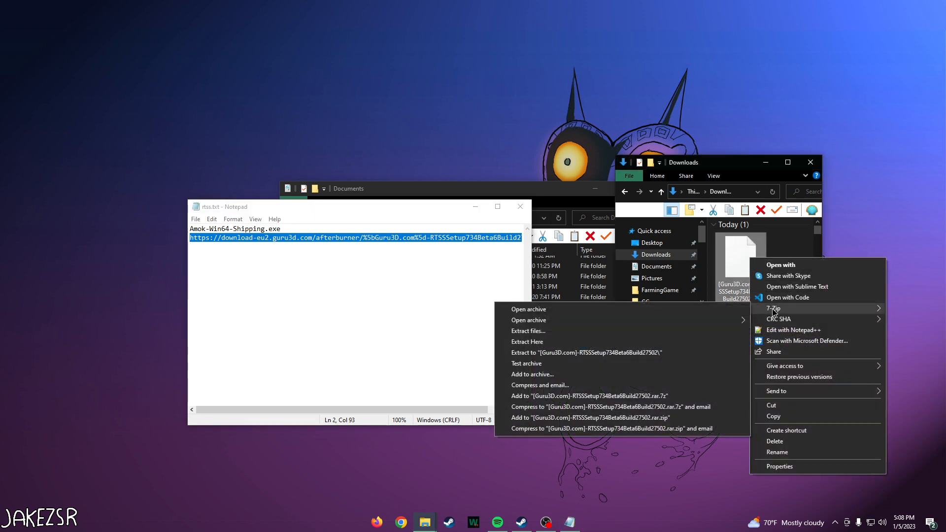
left_click(678, 311)
left_click_drag(614, 227, 607, 162)
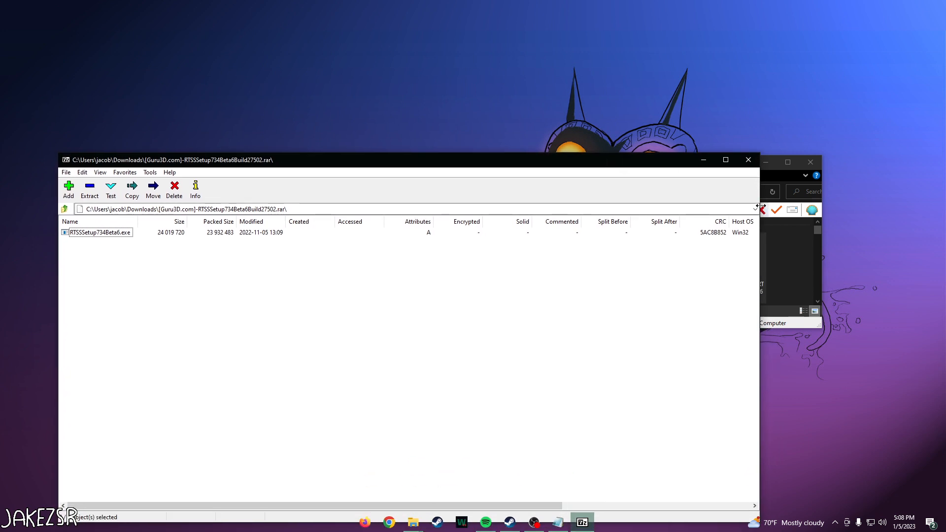
left_click_drag(760, 209, 623, 209)
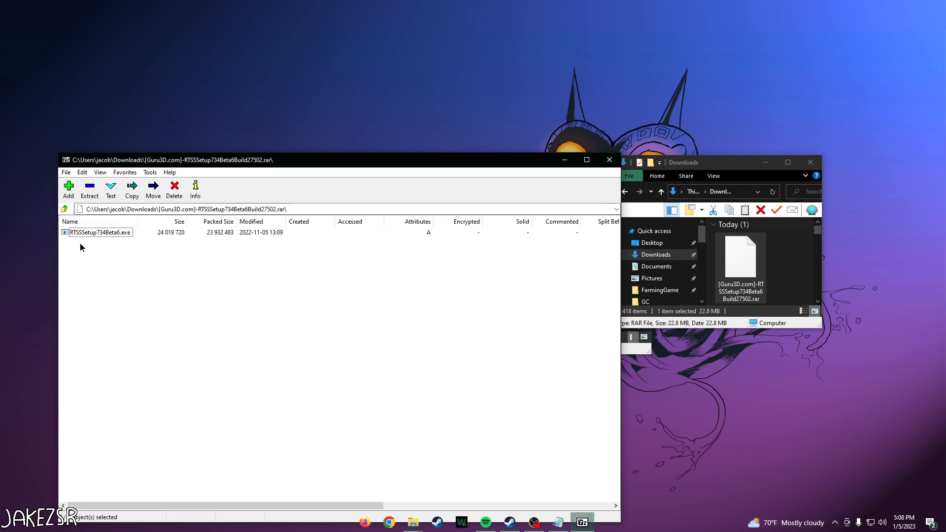
left_click(611, 164)
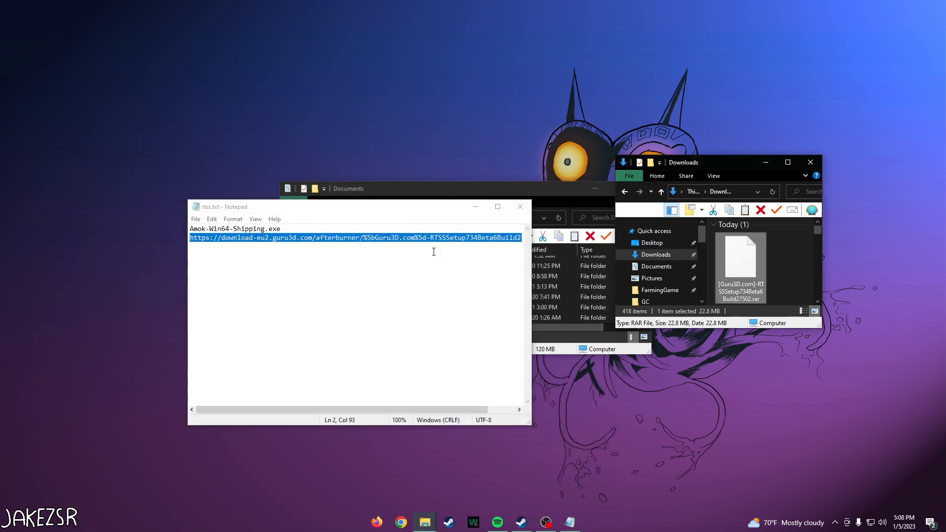
Step: Search the computer for rivatuner, launch RivaTuner Statistics Server and bring up its main window
key("super")
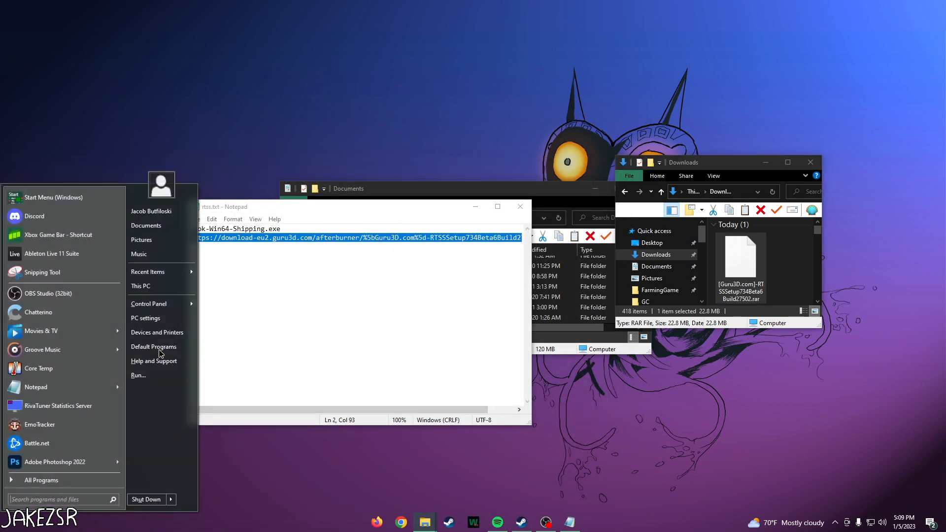
type("rivatuner")
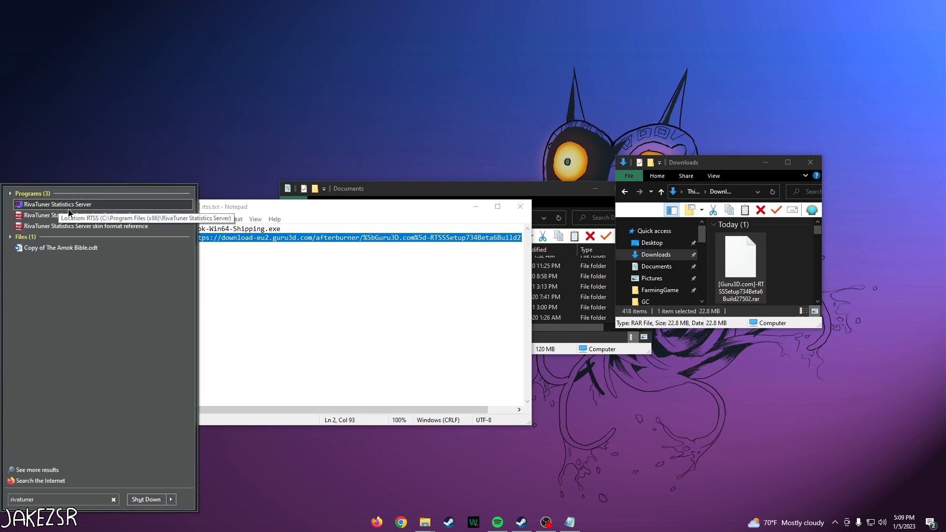
left_click(90, 207)
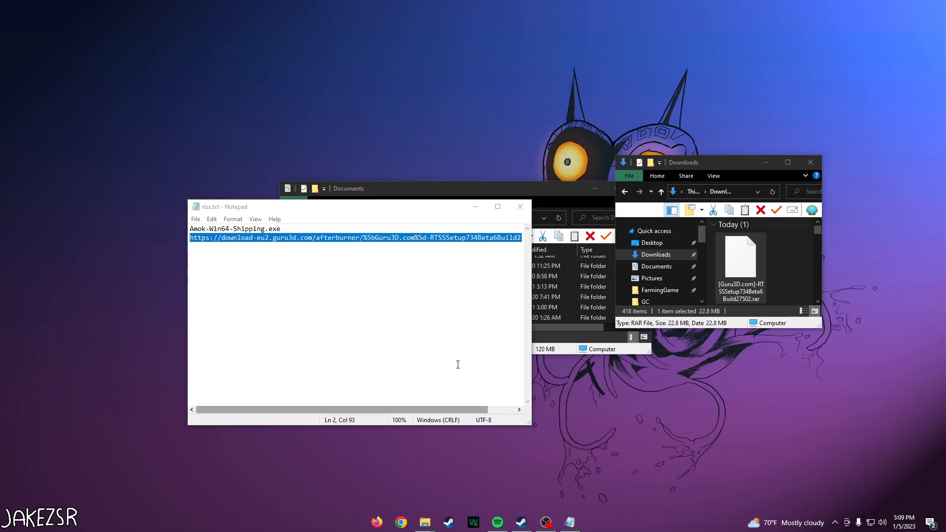
left_click(835, 523)
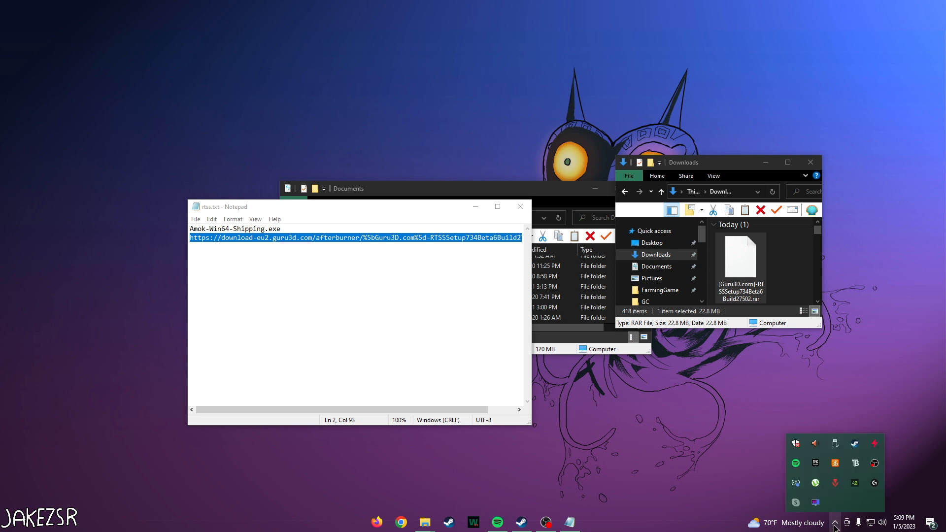
left_click(816, 504)
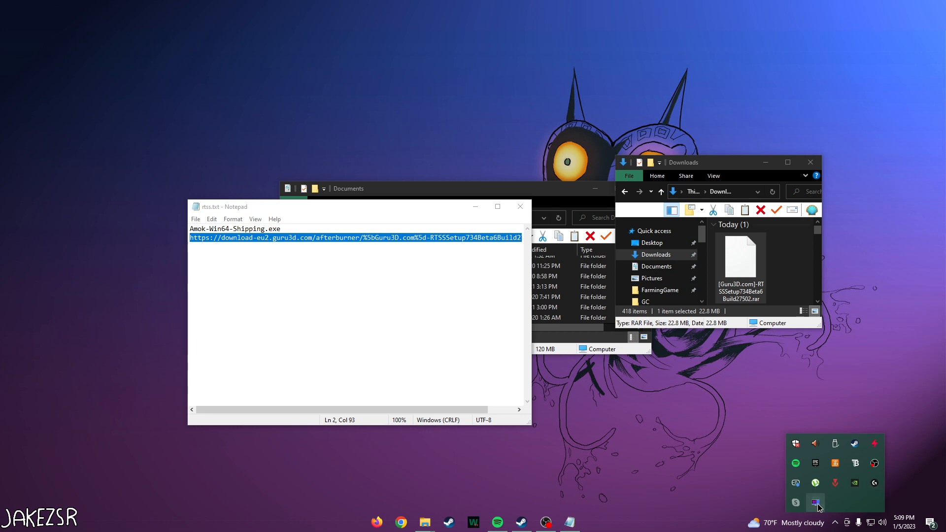
mouse_move(285, 117)
left_mouse_down()
mouse_move(296, 112)
mouse_move(285, 108)
left_mouse_up()
Step: Delete the existing Amok-Win64-Shipping.exe application profile
left_click(183, 174)
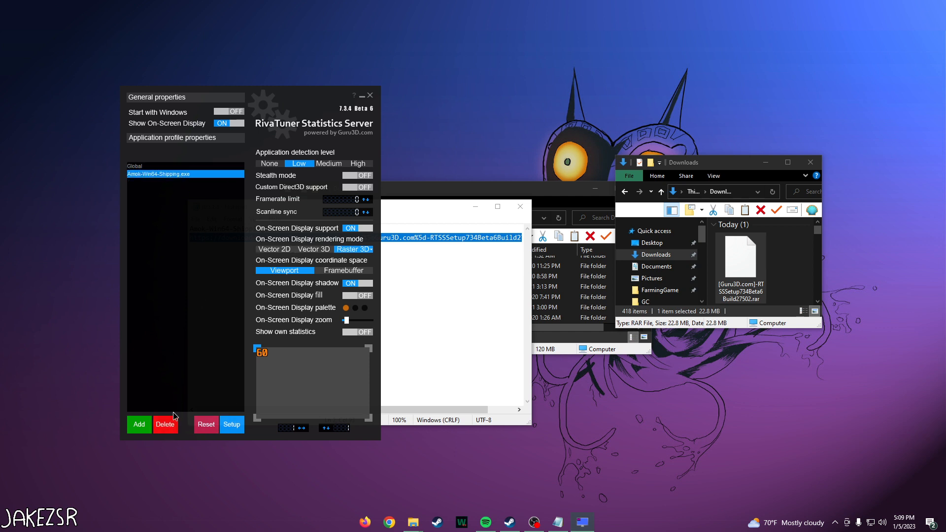
left_click(167, 426)
left_click_drag(296, 113, 291, 63)
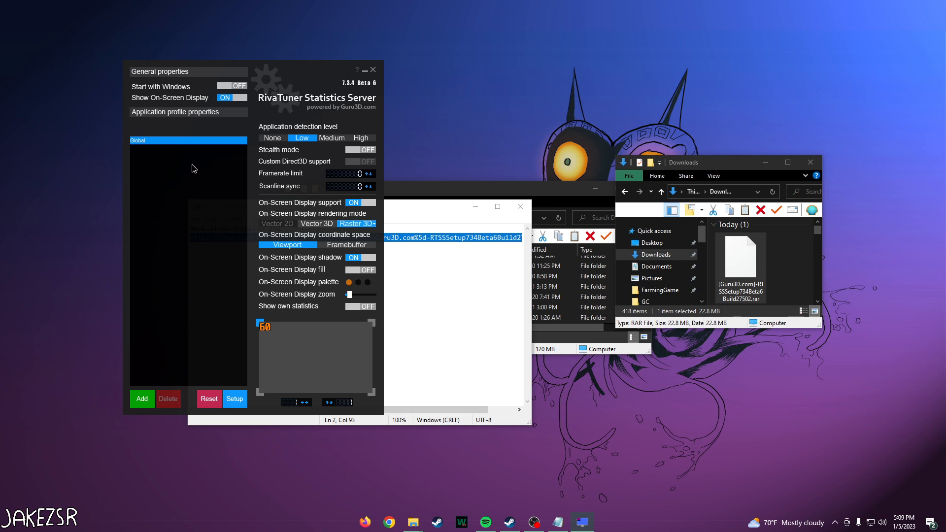
Step: Start adding an application profile, and open Amok Runner's local files folder from the Steam library
left_click(142, 408)
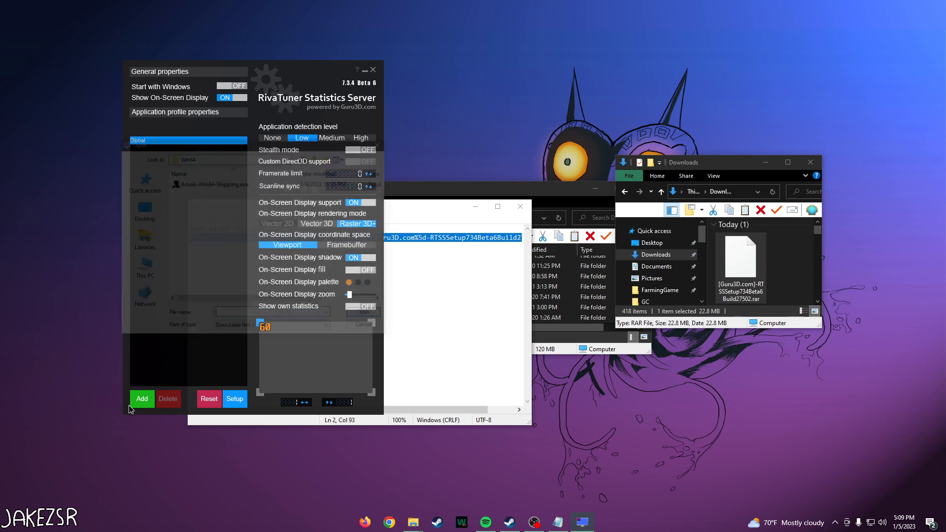
mouse_move(184, 143)
left_mouse_down()
mouse_move(207, 142)
mouse_move(191, 138)
left_mouse_up()
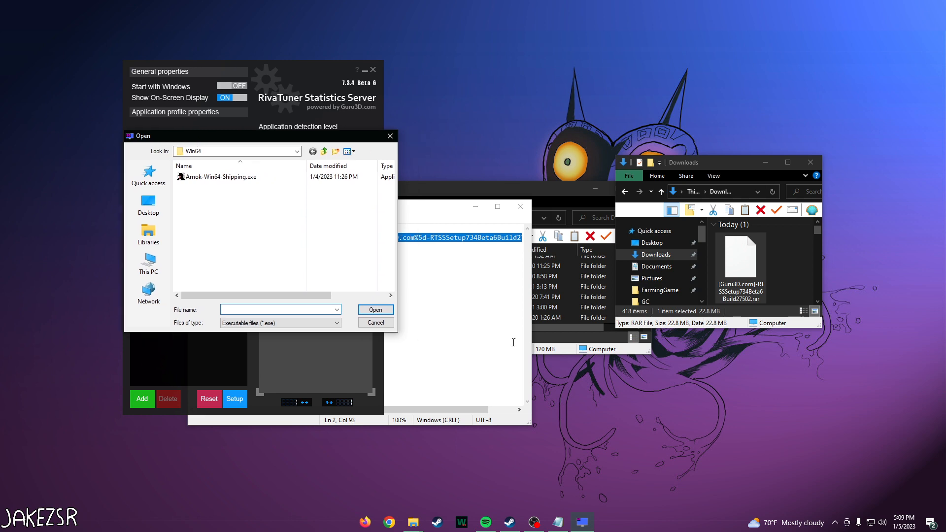
left_click(509, 522)
left_click(345, 75)
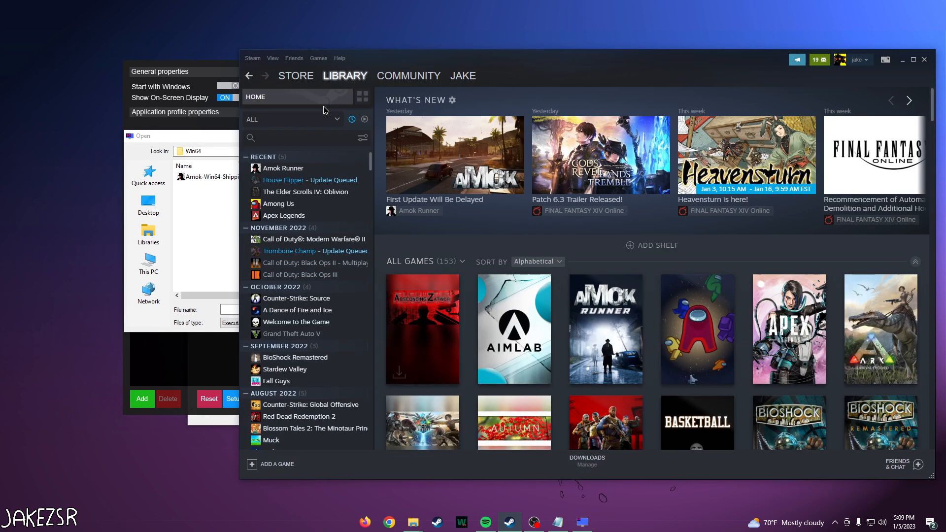
left_click_drag(398, 58, 433, 66)
left_click_drag(275, 99, 453, 98)
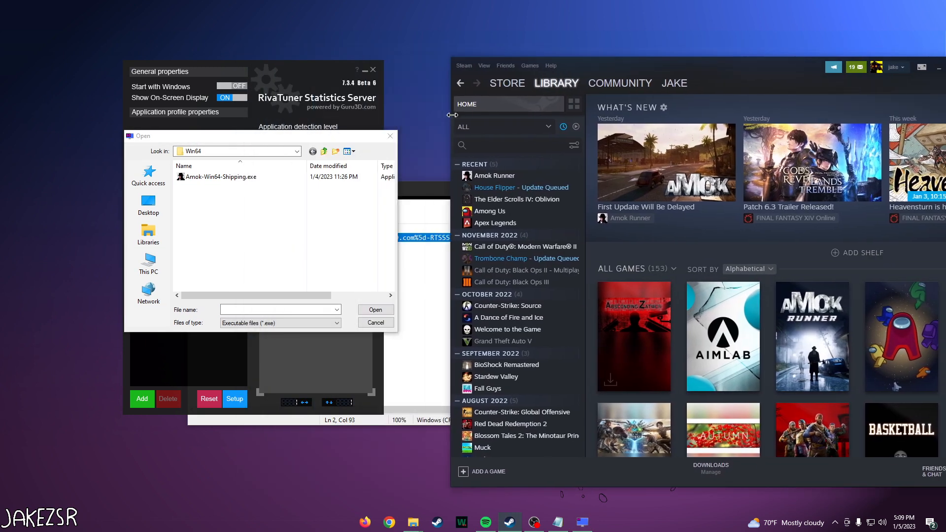
right_click(498, 175)
mouse_move(529, 224)
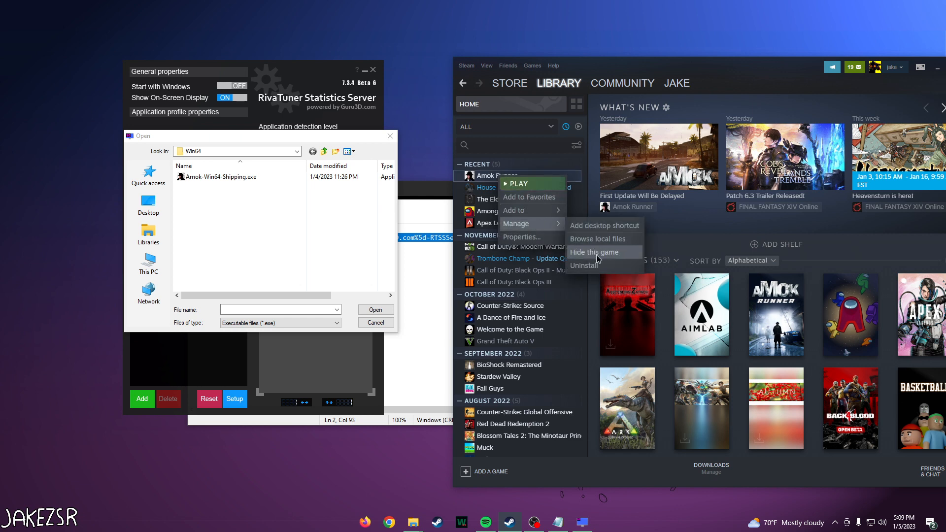
left_click(606, 239)
Step: Browse the game folder through Amok and Binaries to the Win64 folder containing the game executable
left_click(445, 95)
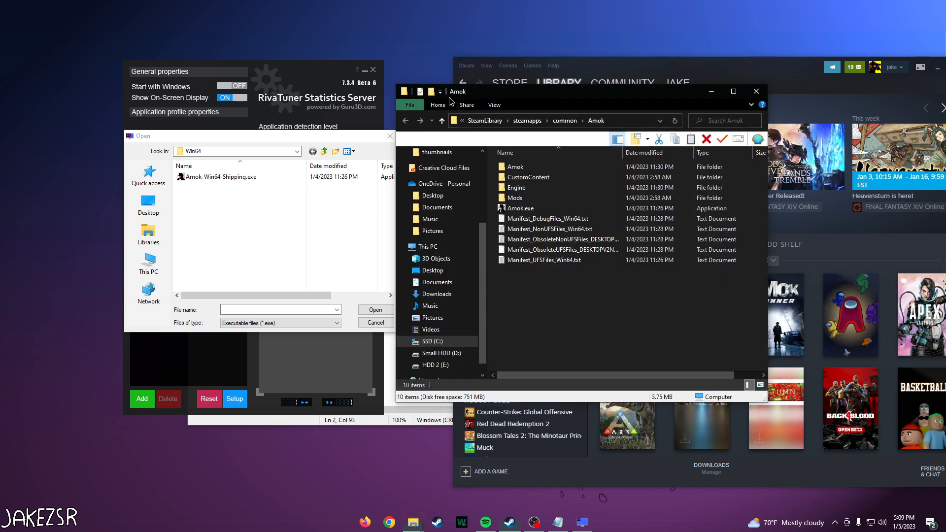
left_click_drag(508, 95, 542, 91)
left_click(570, 208)
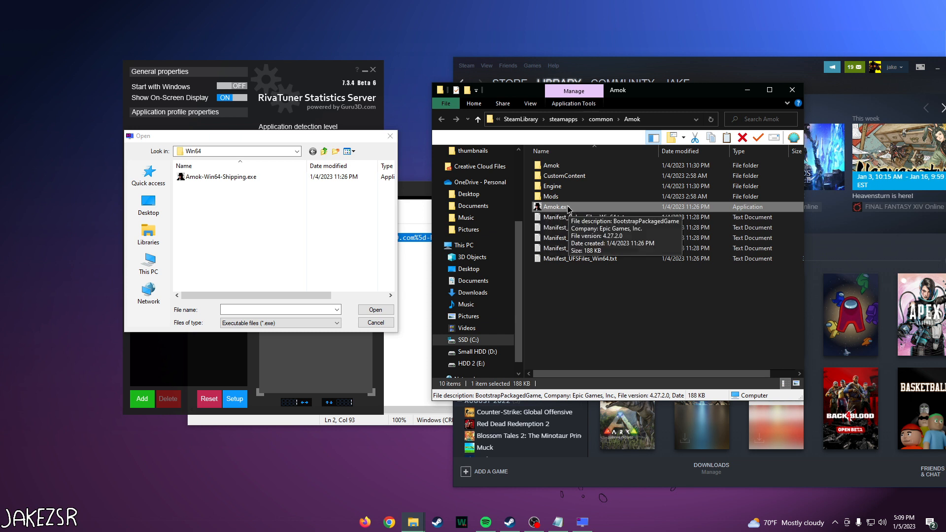
double_click(564, 167)
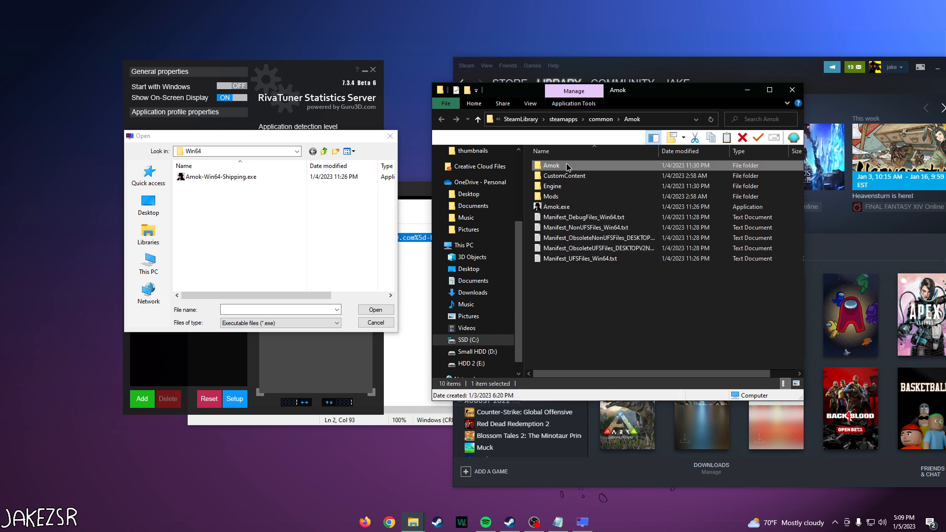
double_click(569, 167)
double_click(571, 169)
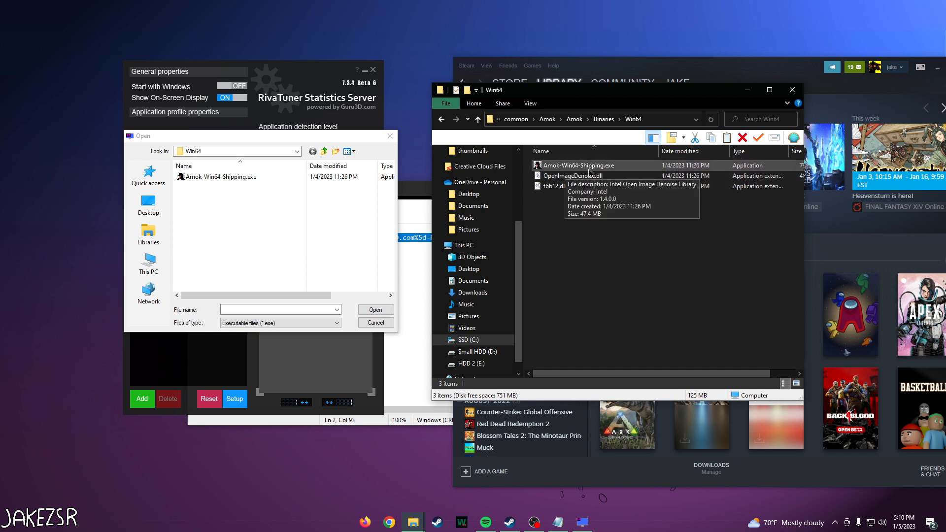
Step: Check the profile's Win64 folder against the game path and add Amok-Win64-Shipping.exe as an application profile
left_click_drag(206, 137, 200, 155)
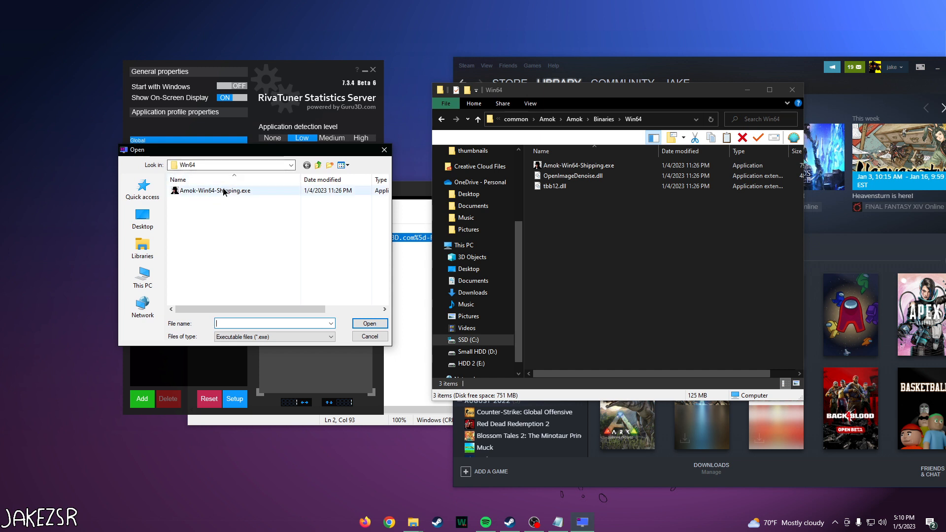
left_click(217, 165)
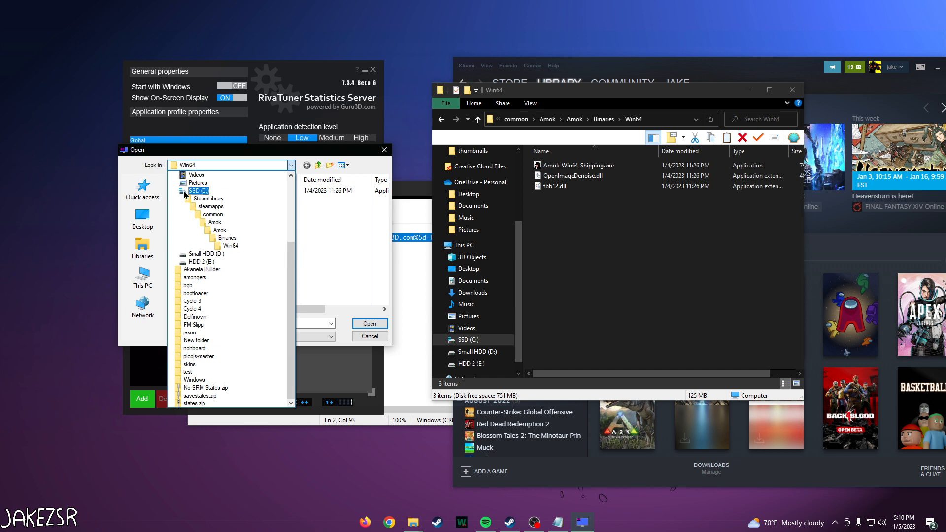
left_click(642, 125)
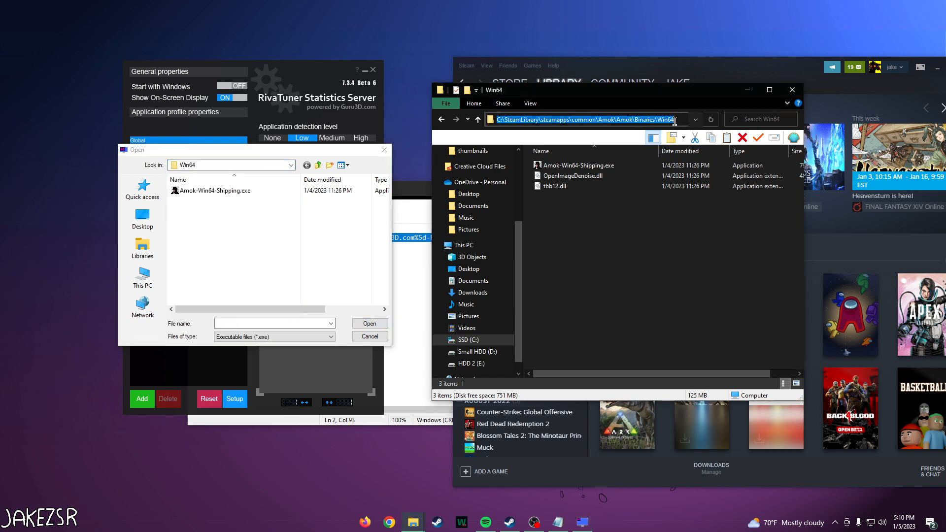
left_click(356, 195)
double_click(187, 191)
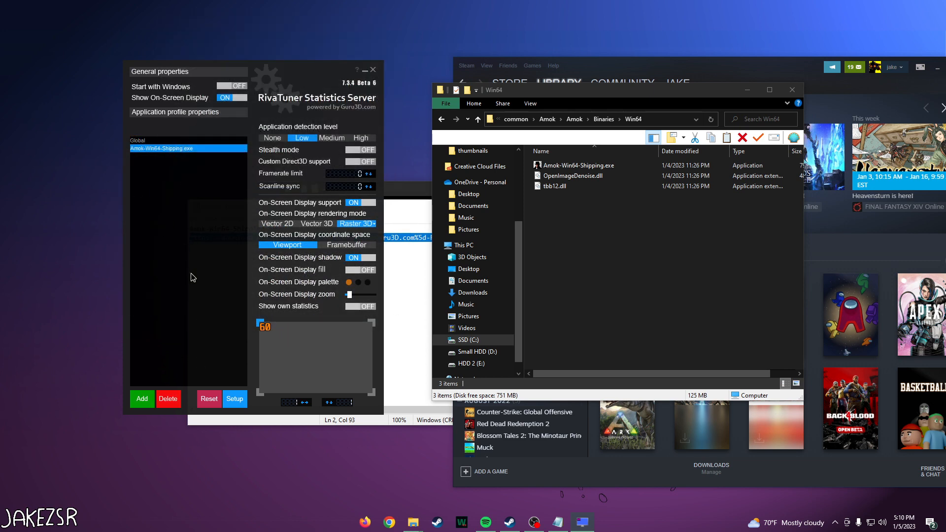
Step: Enable the HotkeyHandler.dll plugin in the RivaTuner Statistics Server setup
left_click(243, 404)
left_click(175, 93)
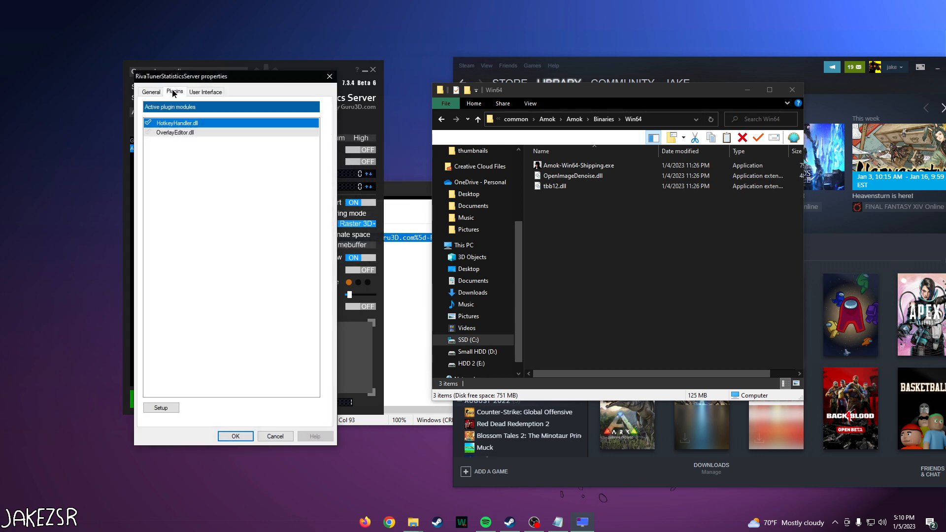
left_click_drag(183, 79, 200, 79)
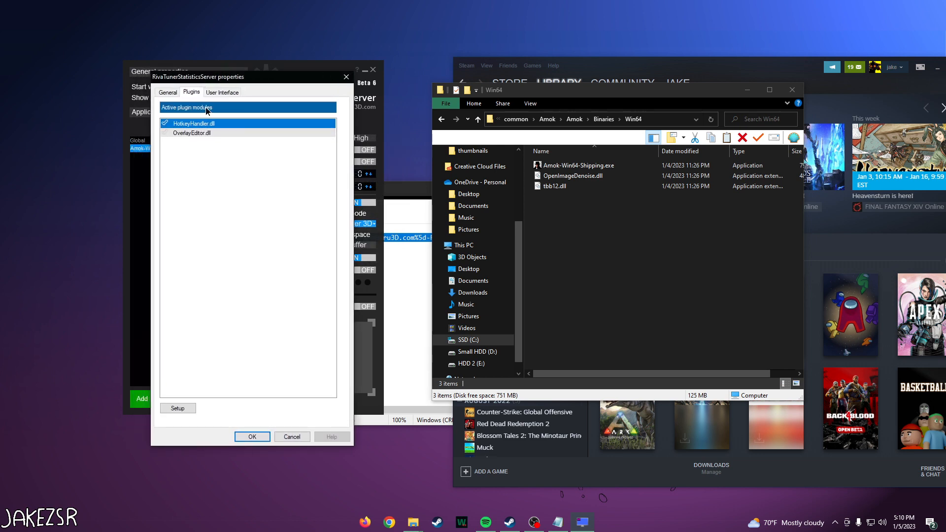
left_click(165, 123)
Step: Open the HotkeyHandler.dll plugin's properties and go to the hotkey for disabling the framerate limiter
left_click(178, 409)
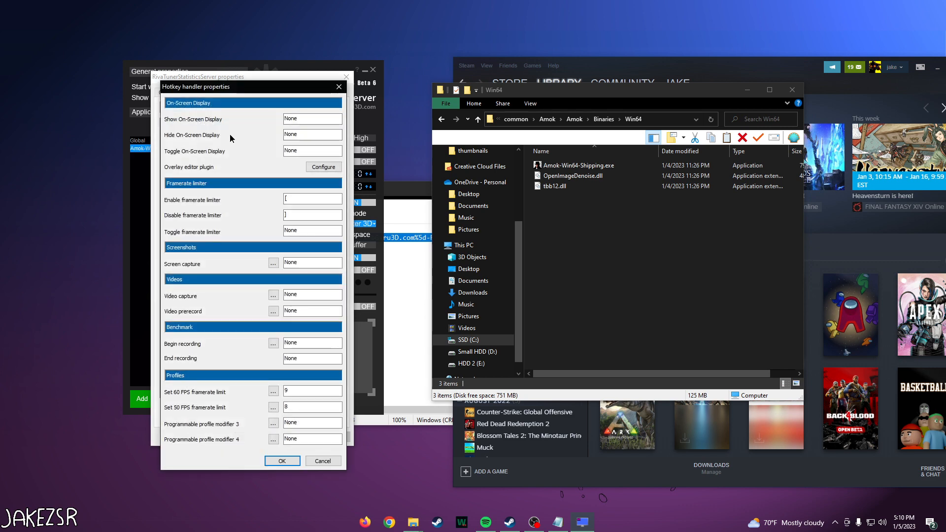
left_click_drag(216, 87, 240, 76)
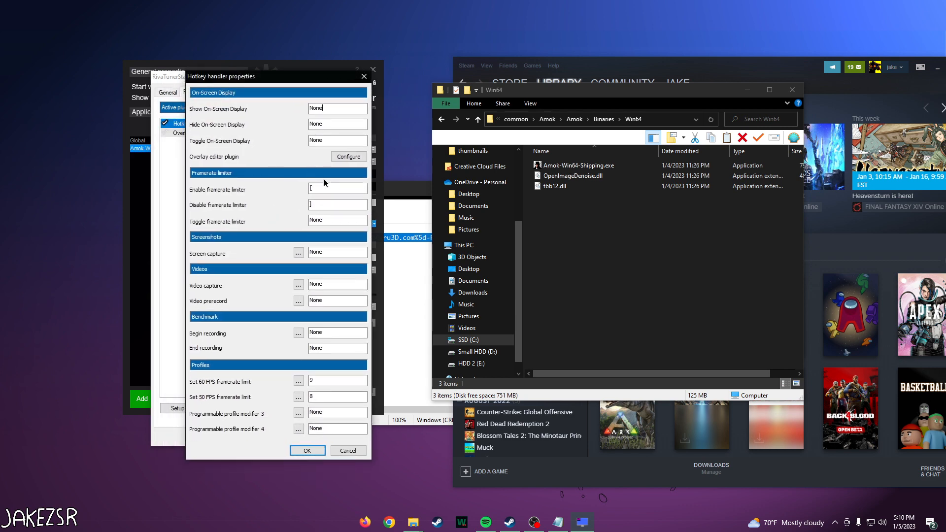
left_click_drag(265, 83, 299, 66)
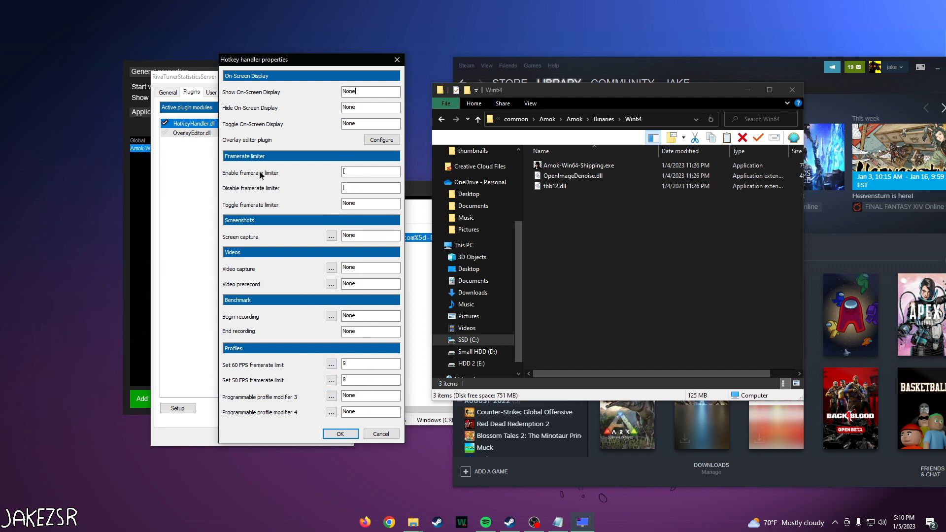
left_click(358, 186)
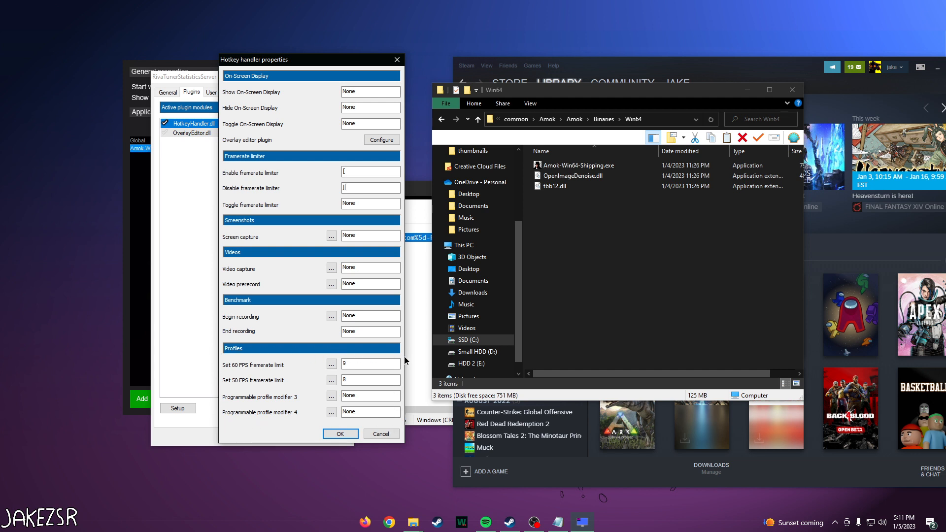
Step: Examine the profile modifier properties of the 60 FPS framerate limit hotkey, and close them without changes
left_click(331, 364)
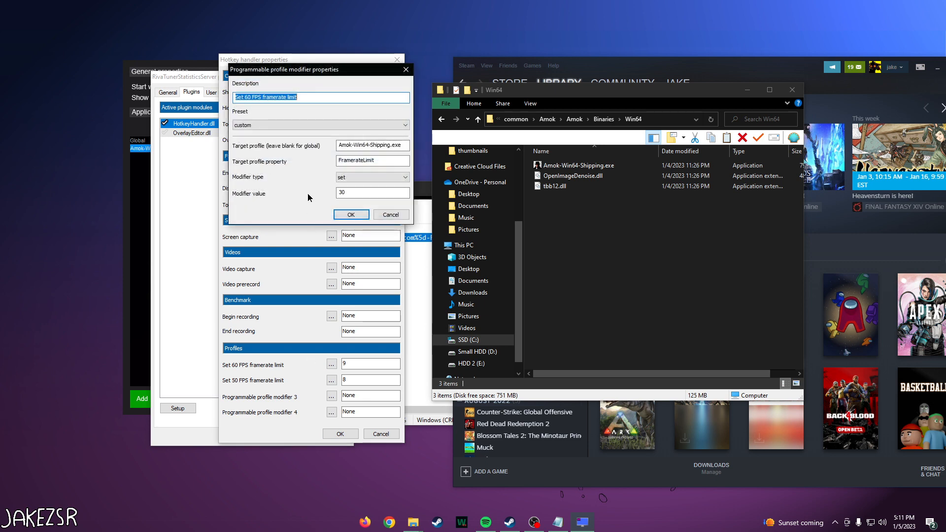
left_click_drag(306, 70, 287, 86)
left_click(242, 113)
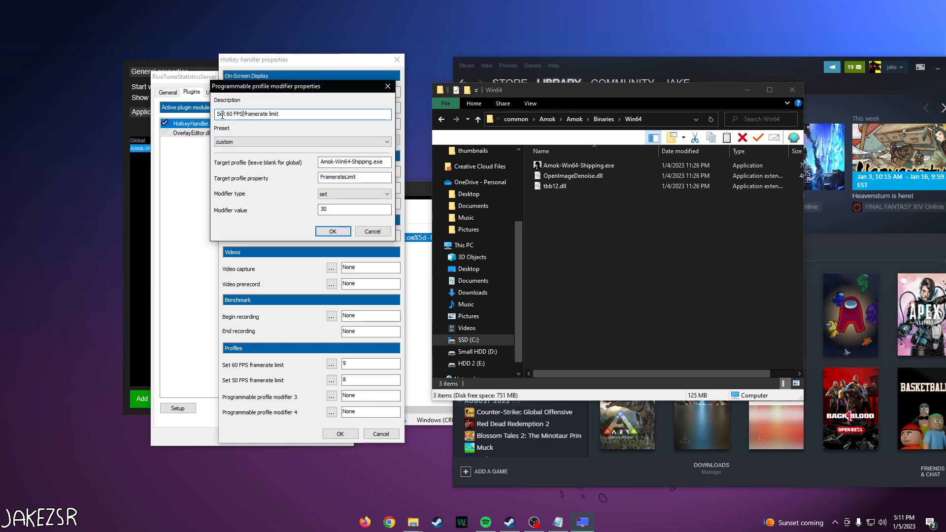
left_click_drag(380, 87, 299, 123)
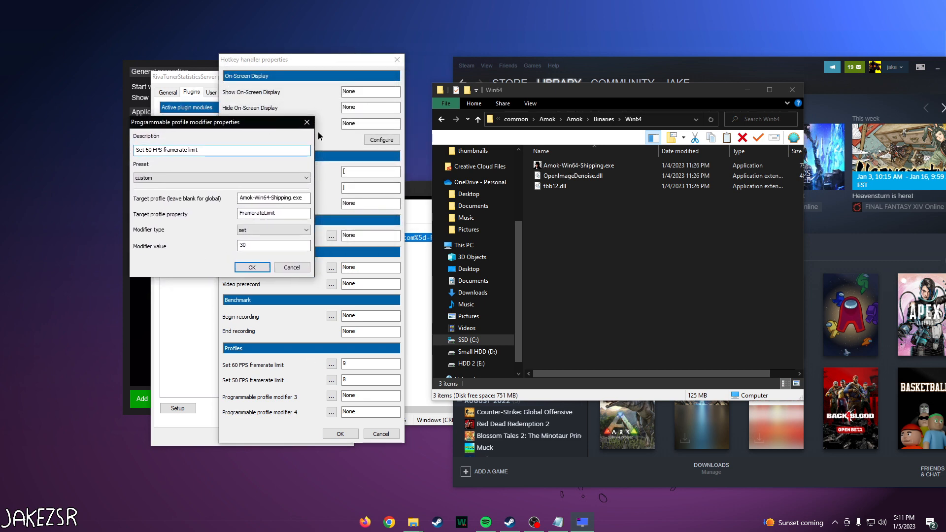
left_click(306, 124)
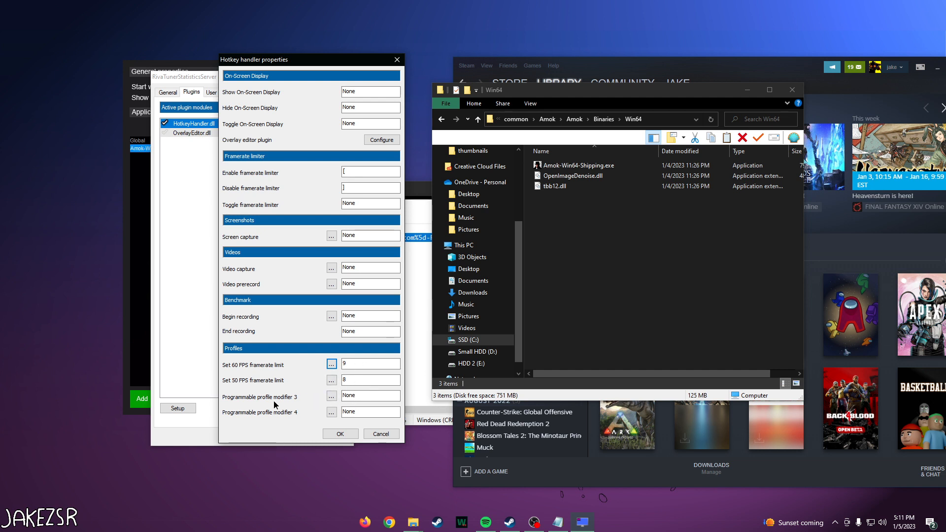
Step: Configure programmable profile modifier 3 with the "Set 60 FPS framerate limit" preset and a modifier value of 20
left_click(332, 397)
left_click_drag(276, 75, 268, 102)
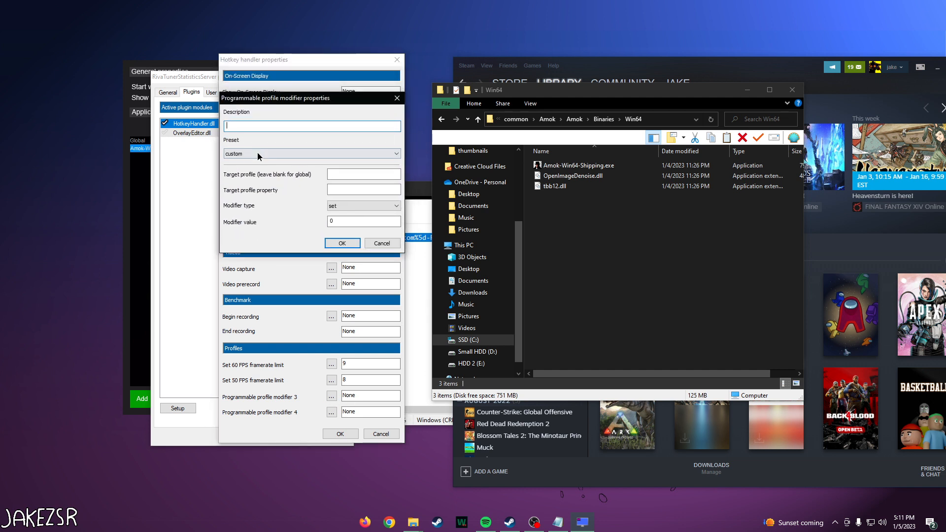
left_click(259, 152)
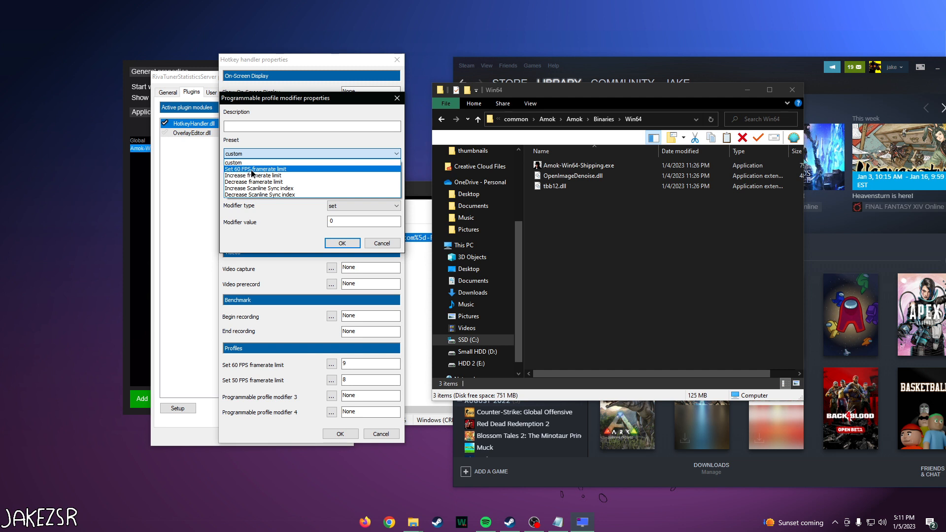
left_click(252, 173)
left_click_drag(284, 98, 268, 135)
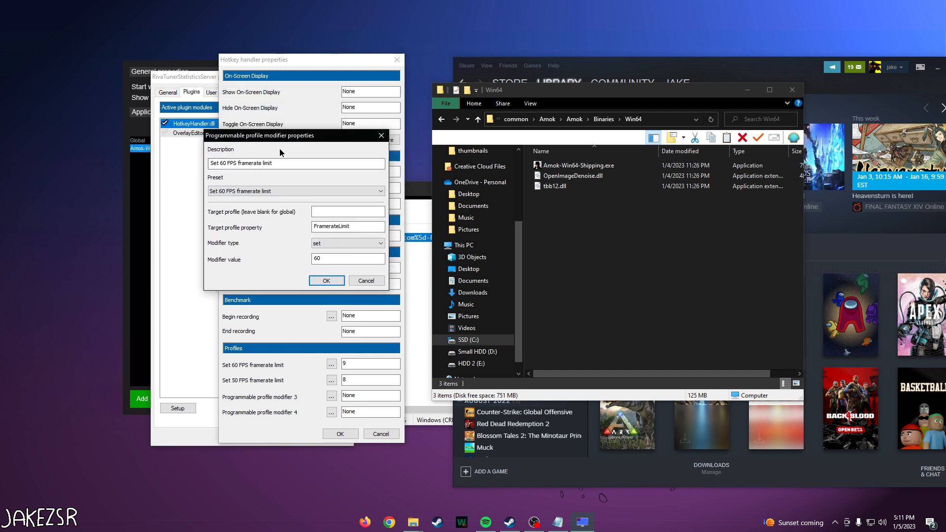
left_click_drag(328, 258, 281, 258)
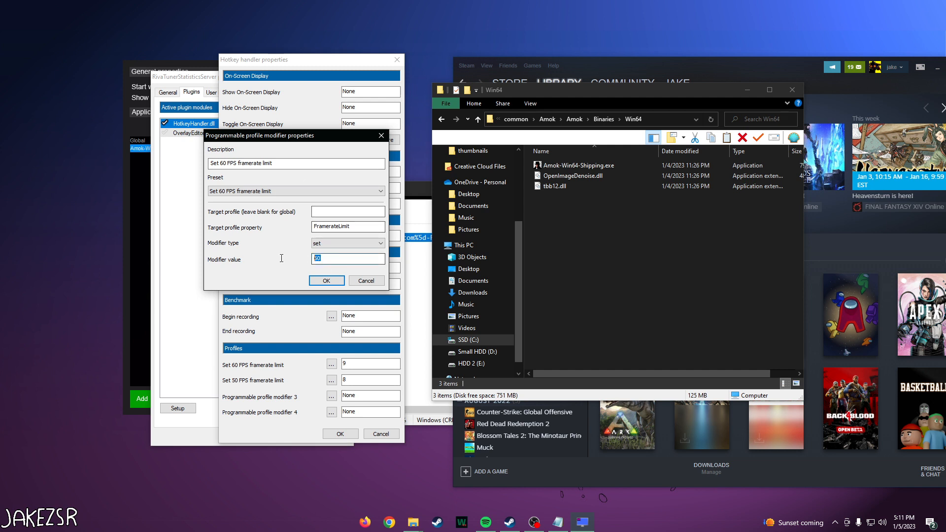
type("20")
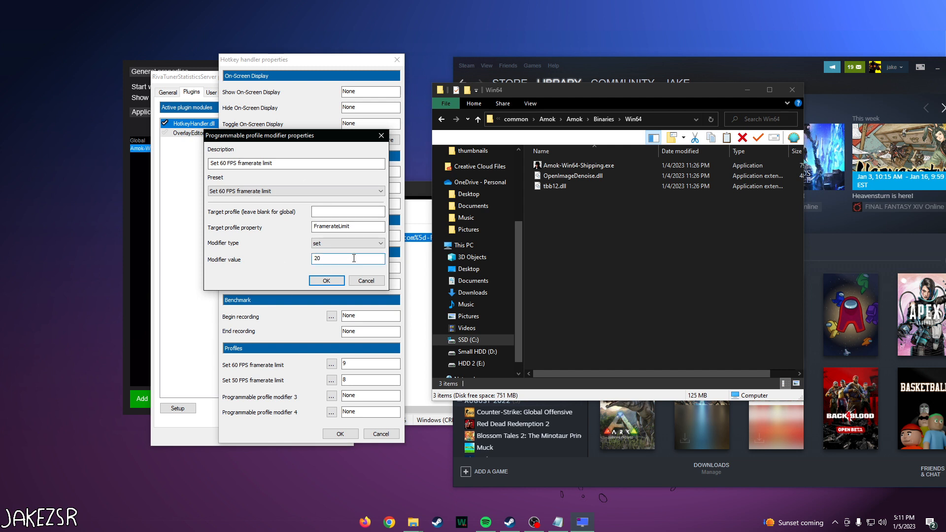
Step: Copy Amok-Win64-Shipping.exe from rtss.txt into the modifier's target profile and accept the modifier properties
left_click(312, 212)
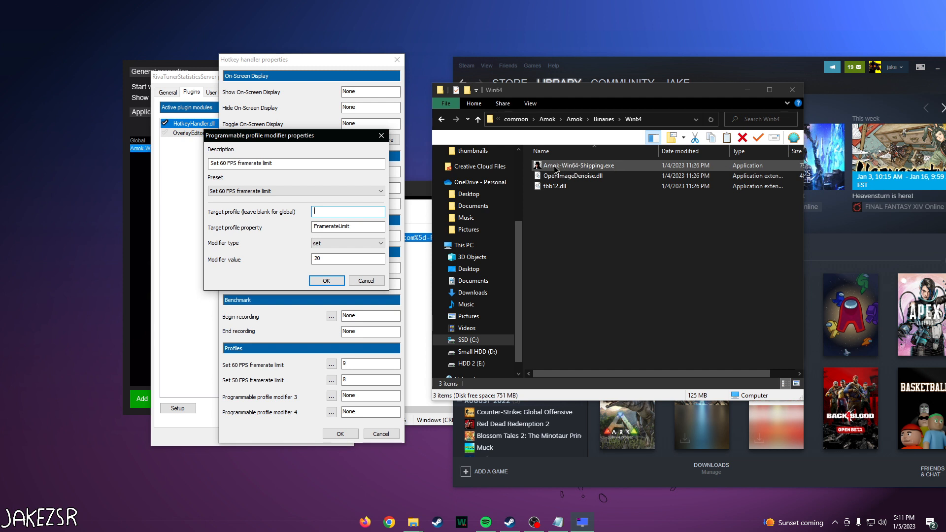
left_click(560, 522)
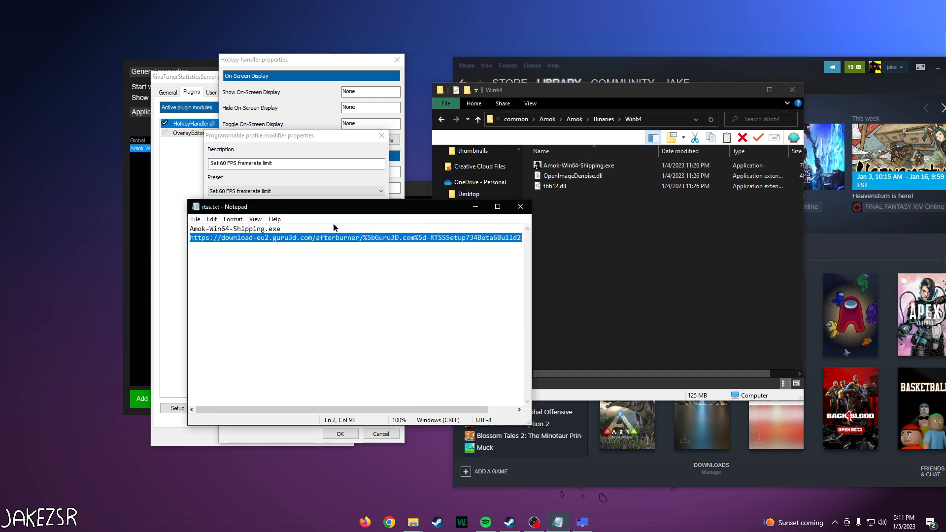
left_click_drag(313, 207, 423, 218)
key("ctrl+c")
left_click(527, 229)
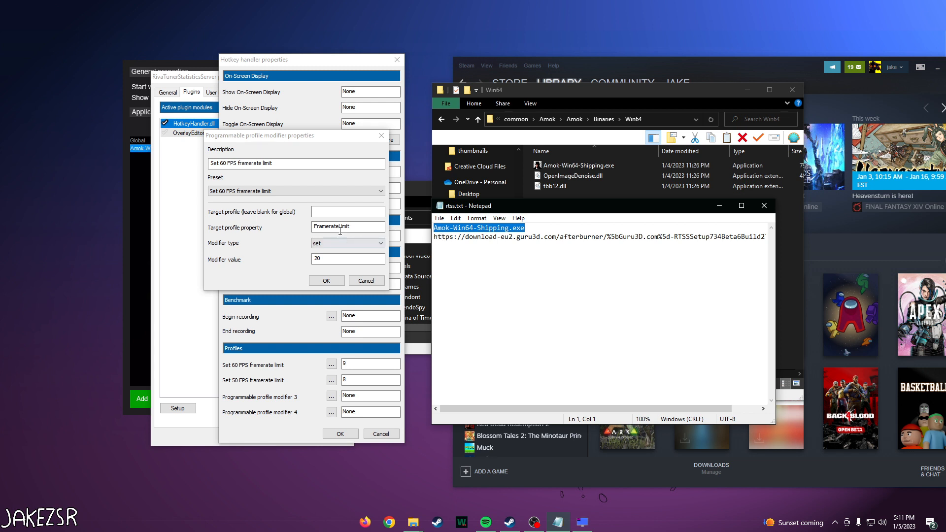
left_click(347, 211)
key("ctrl+v")
left_click_drag(313, 211, 381, 211)
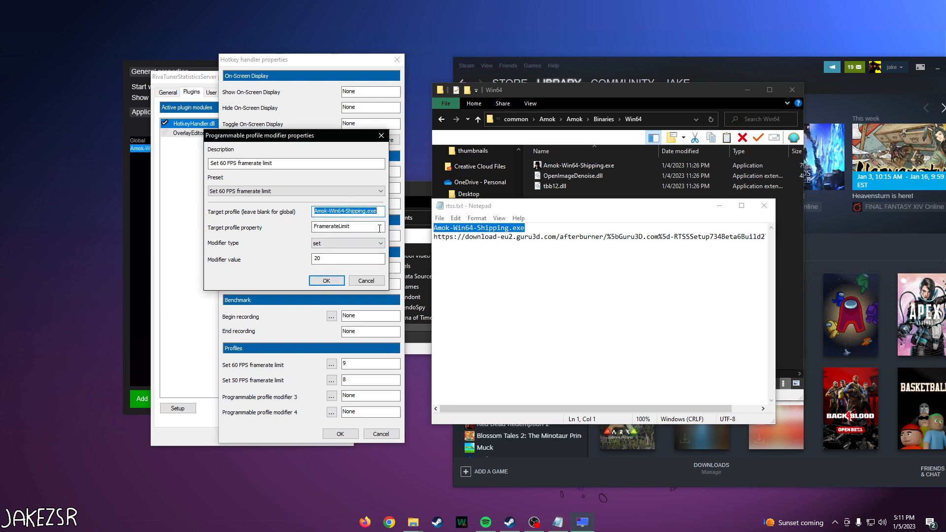
left_click(324, 263)
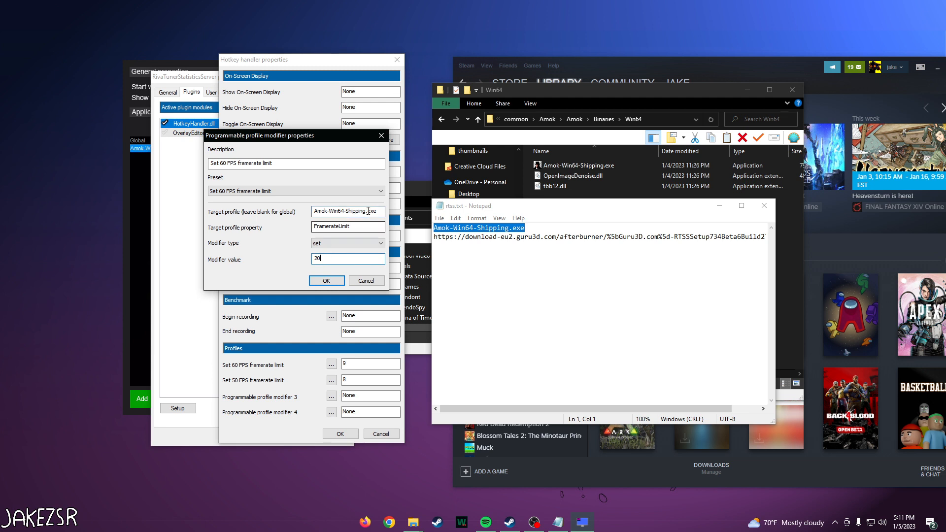
left_click(326, 281)
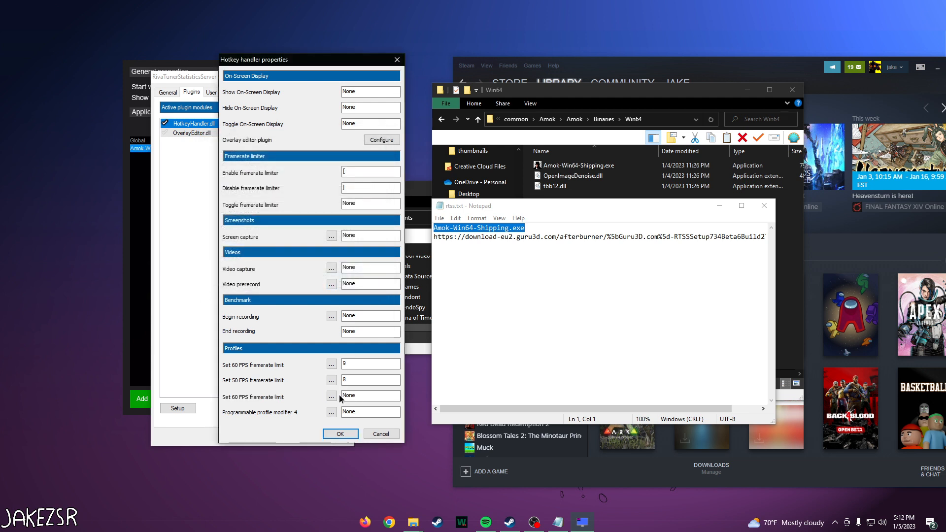
Step: Assign the P hotkey to the third profile modifier and recheck its properties
left_click(355, 397)
left_click(332, 398)
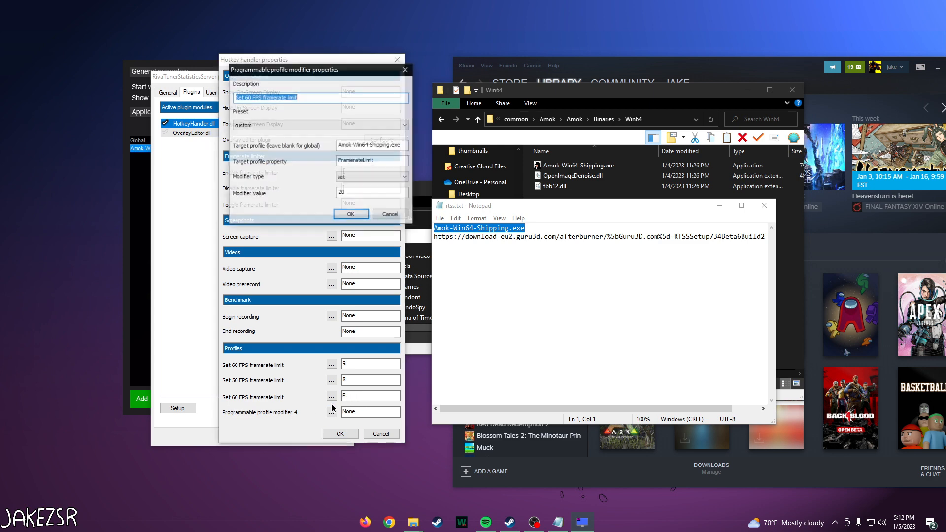
left_click(352, 215)
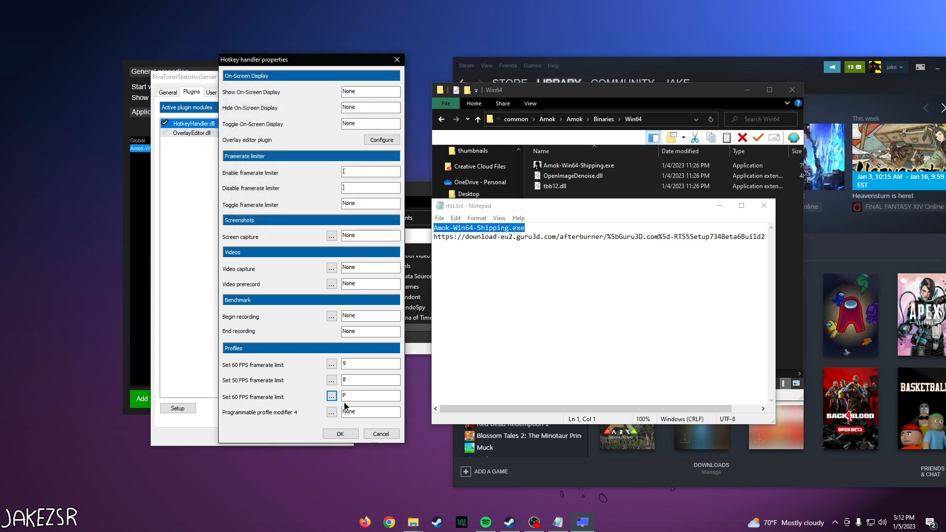
Step: Apply the "Set 60 FPS framerate limit" preset with value 60 to the first profile modifier, keeping 9 as its hotkey
left_click(331, 364)
left_click(285, 123)
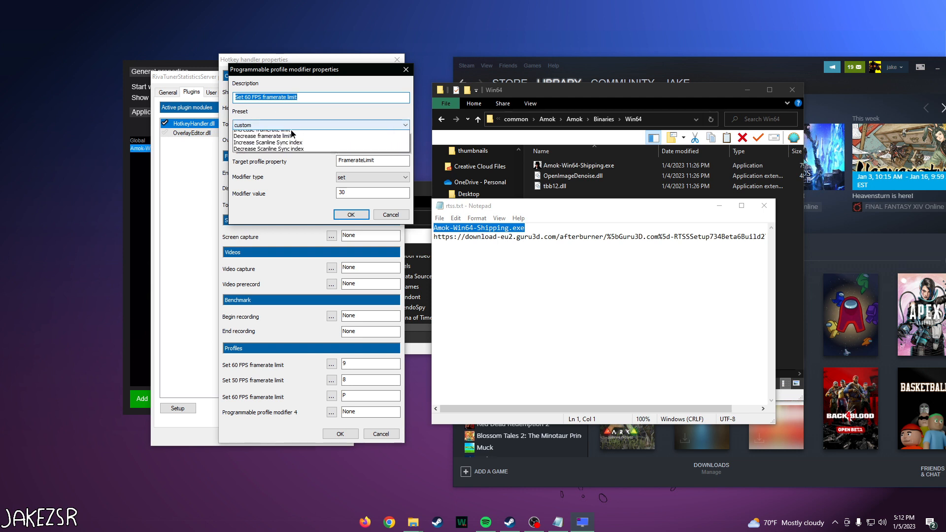
left_click(293, 132)
left_click(353, 217)
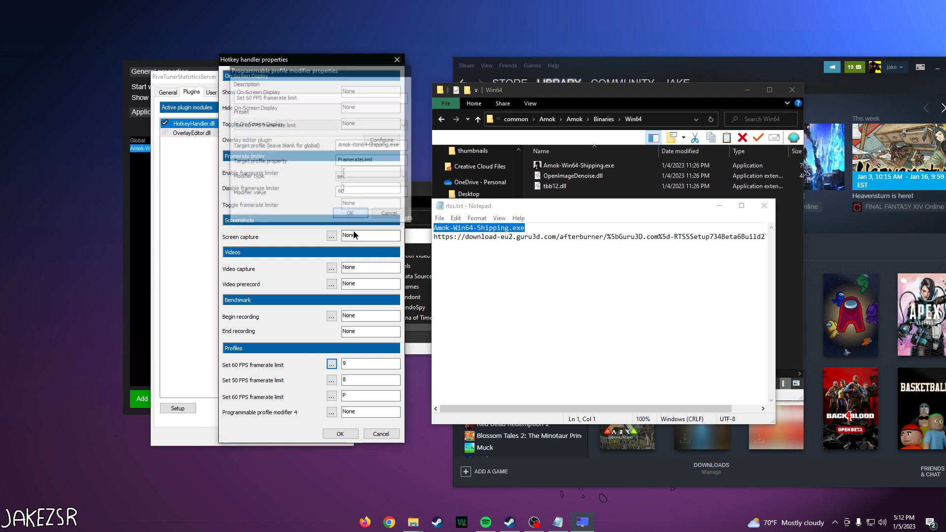
left_click(348, 365)
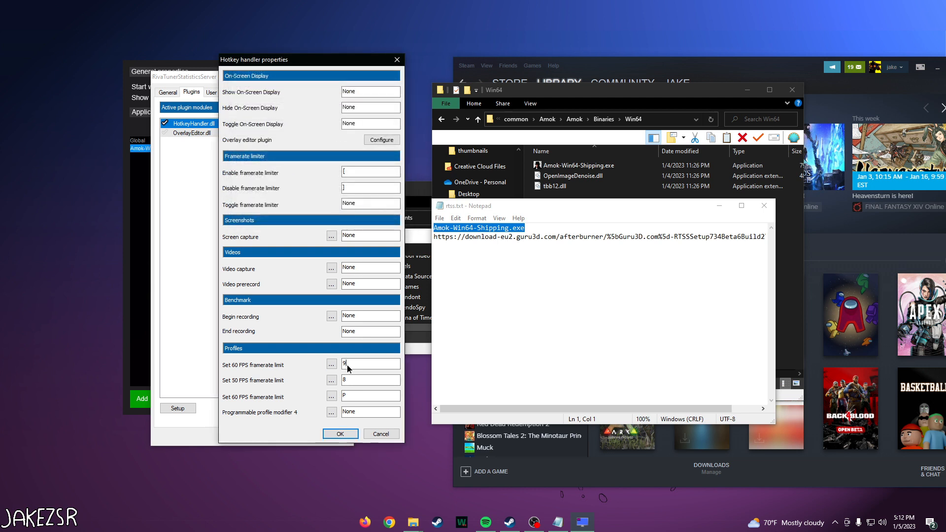
Step: Accept the hotkey handler settings and the RivaTuner Statistics Server properties to return to the main window
left_click(340, 435)
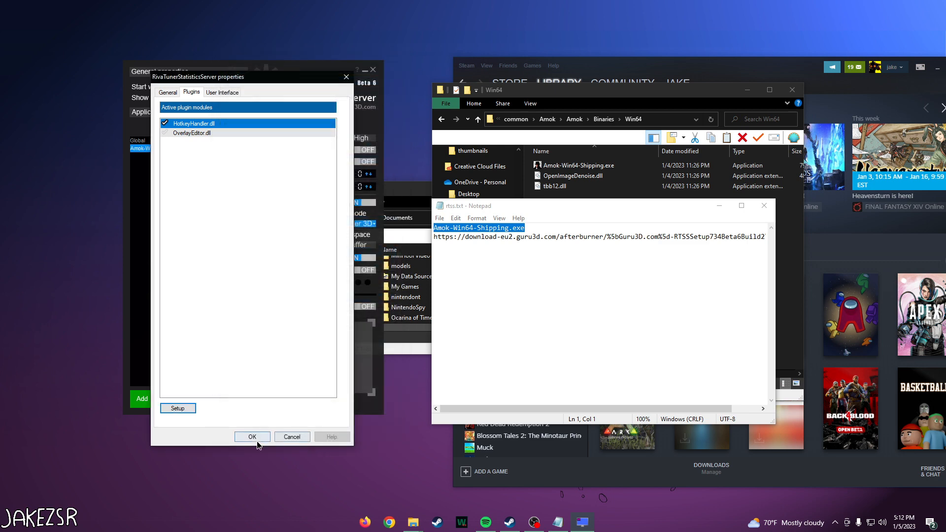
left_click(253, 437)
left_click_drag(296, 83, 273, 70)
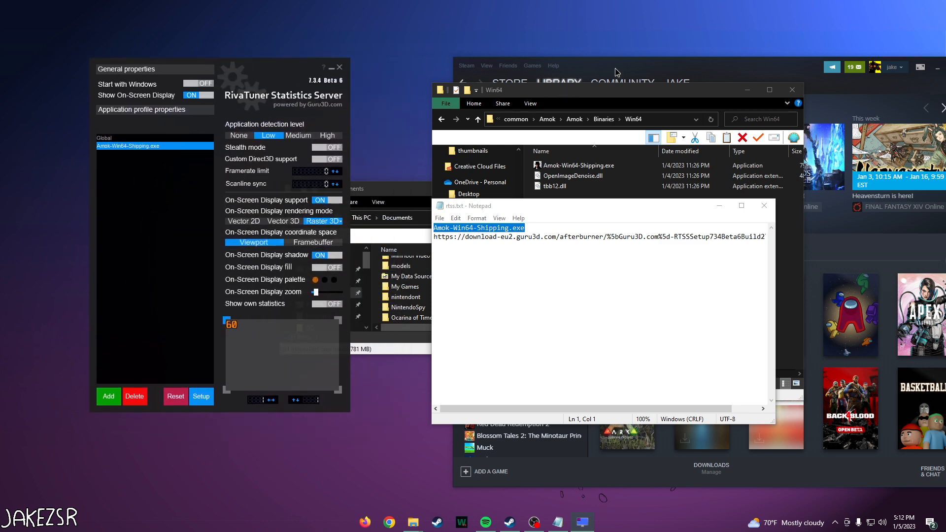
Step: Switch to Steam, launch Amok Runner and continue from the title screen to the main menu
left_click_drag(618, 72, 451, 78)
double_click(337, 182)
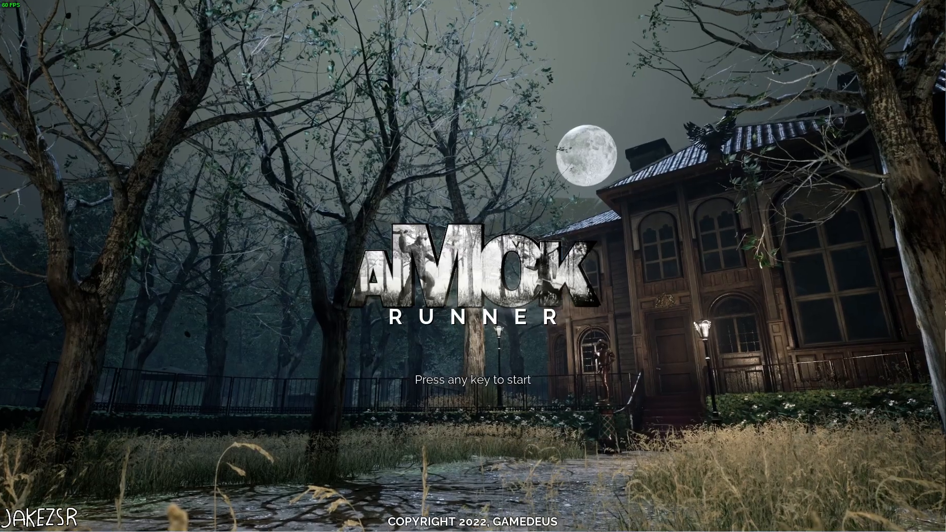
key("Return")
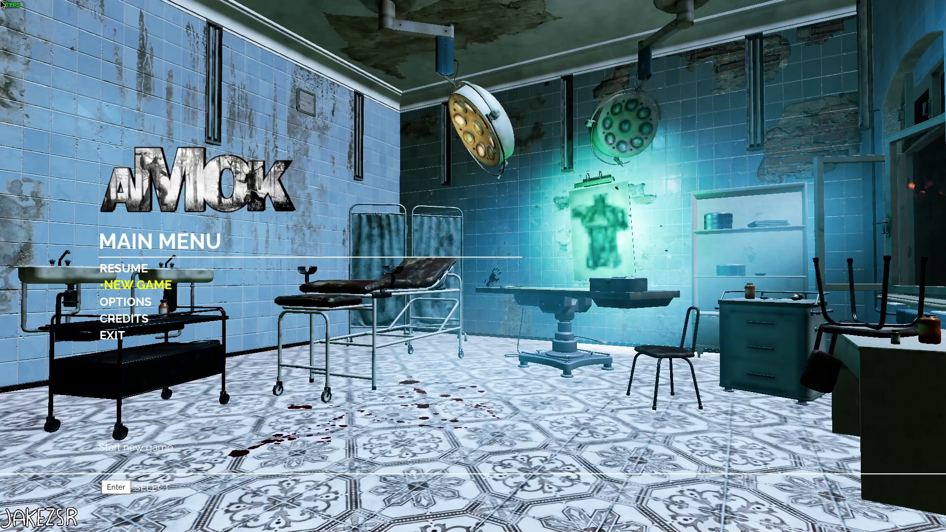
Step: Start a new game and walk the character through the room to test the framerate limit
key("Return")
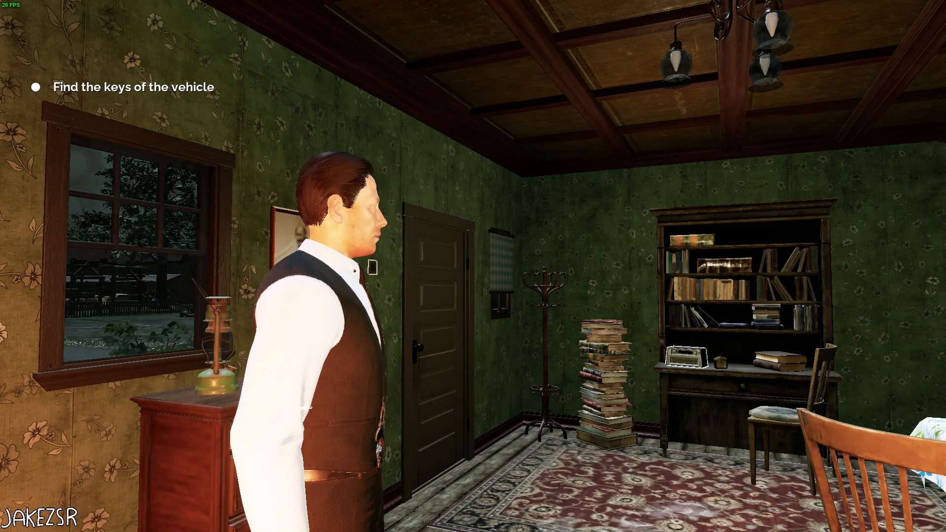
key("w")
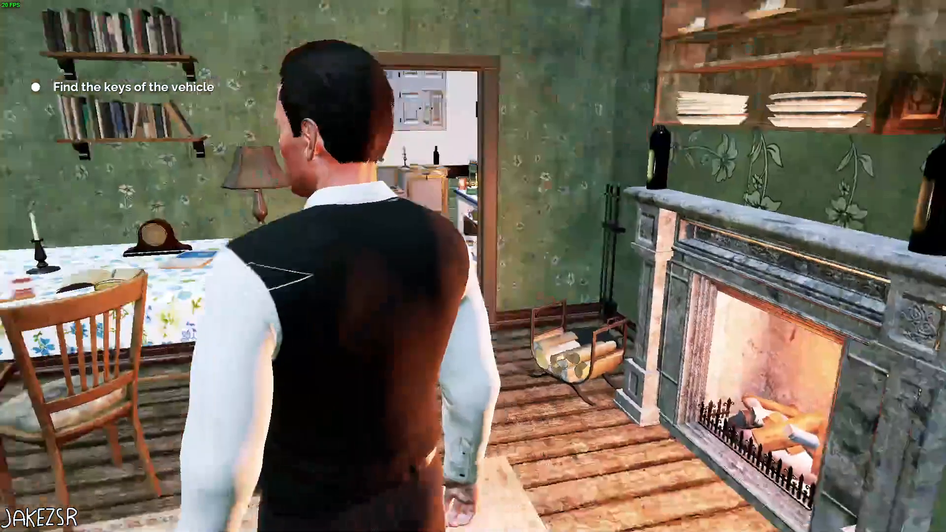